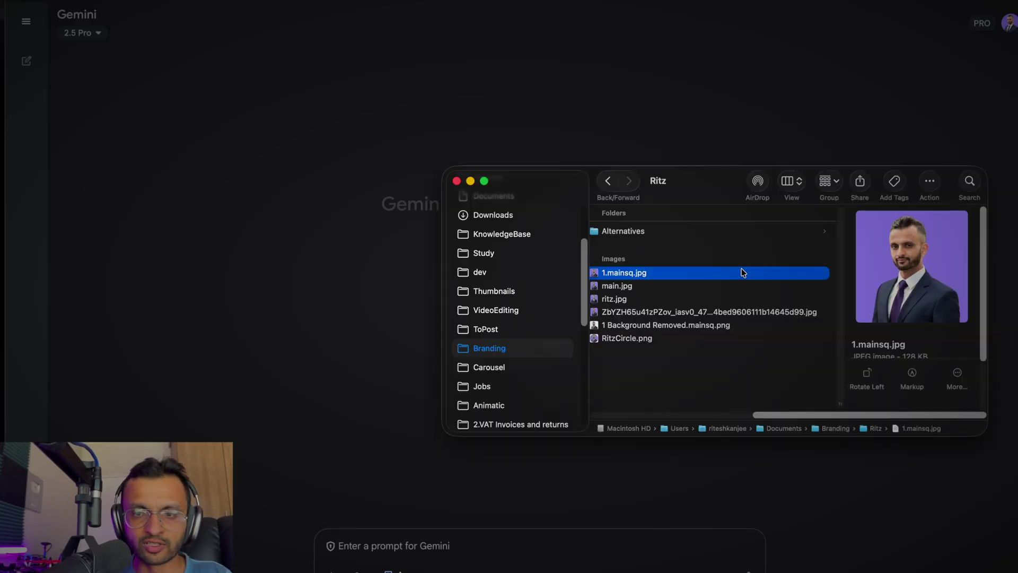
Preview ritz.jpg, then attach the 1.mainsq.jpg headshot from the Ritz folder to the Gemini prompt.
key(space)
key(space)
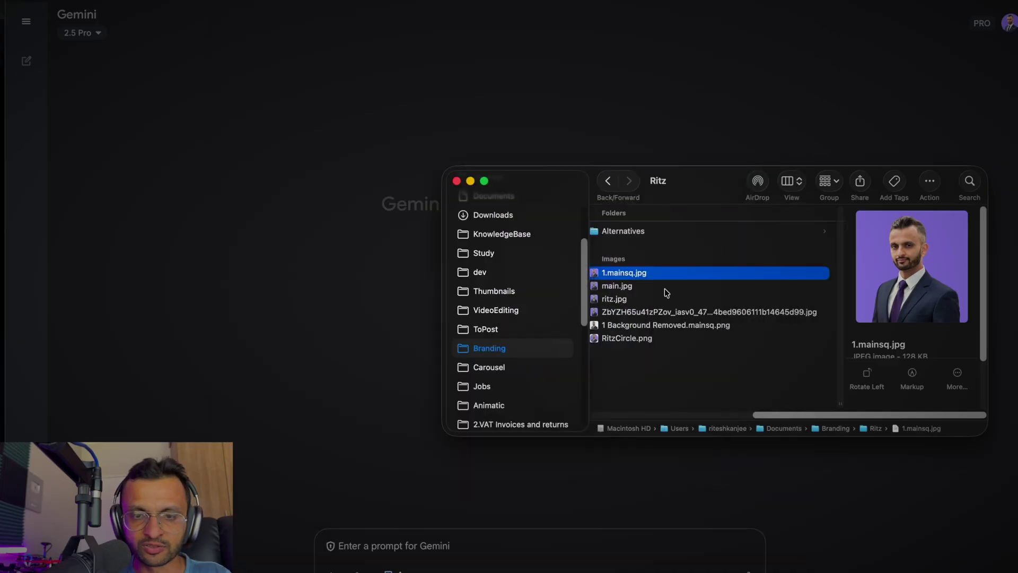
click(639, 298)
key(space)
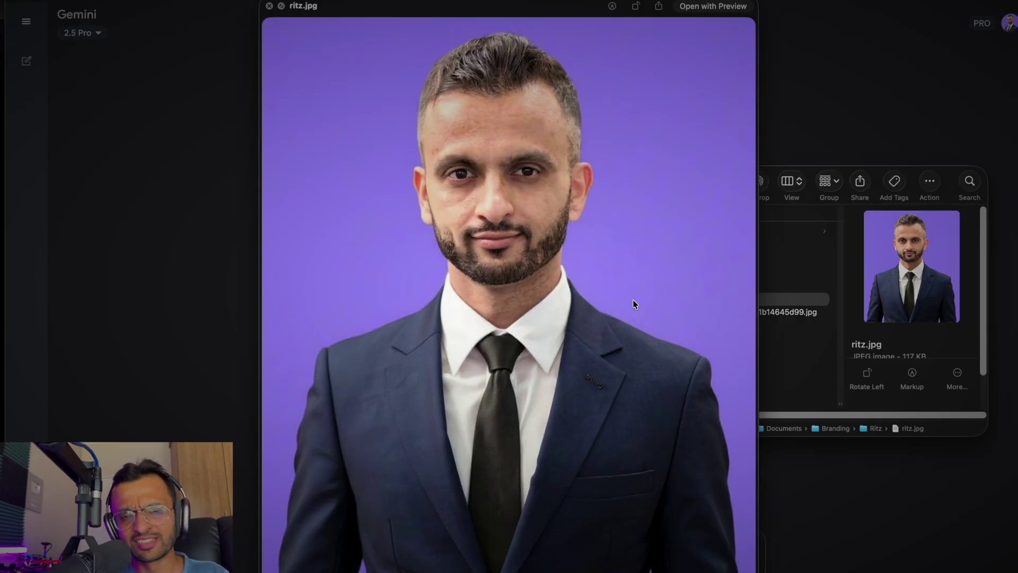
key(space)
click(621, 273)
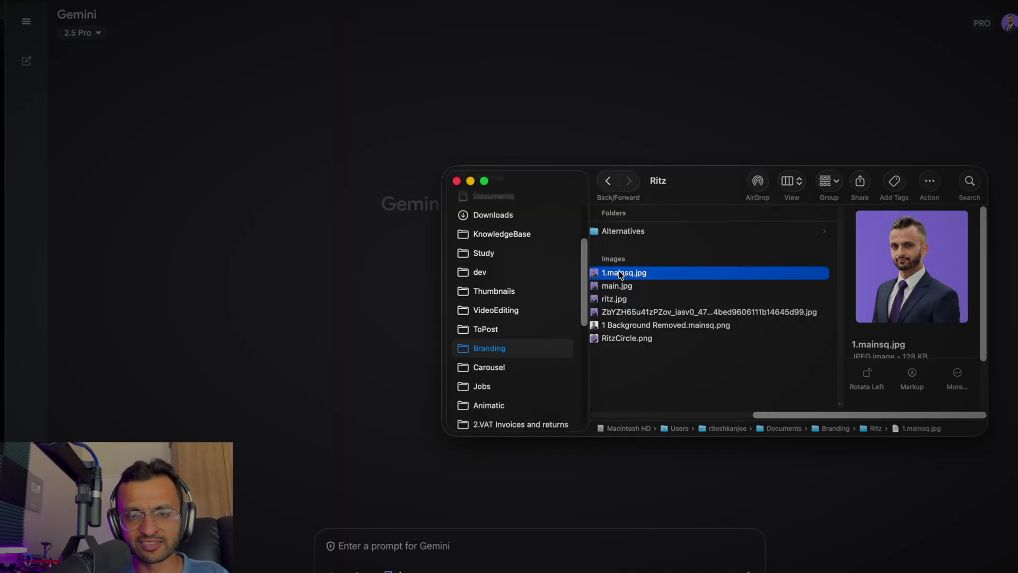
drag(635, 273, 393, 545)
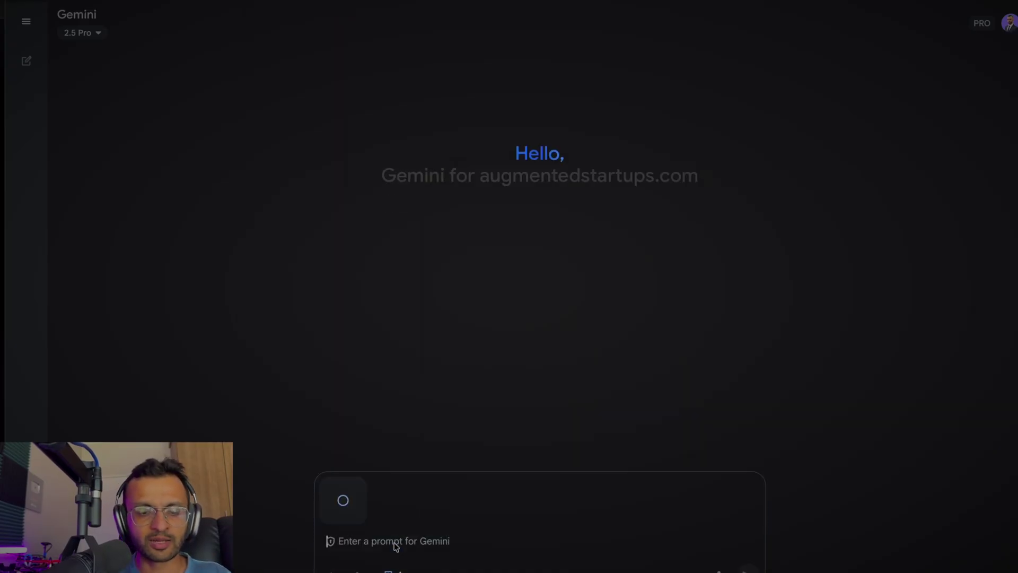
Ask Gemini to place the headshot in a YouTube studio with glowing purple LED strips behind.
text(Place me in)
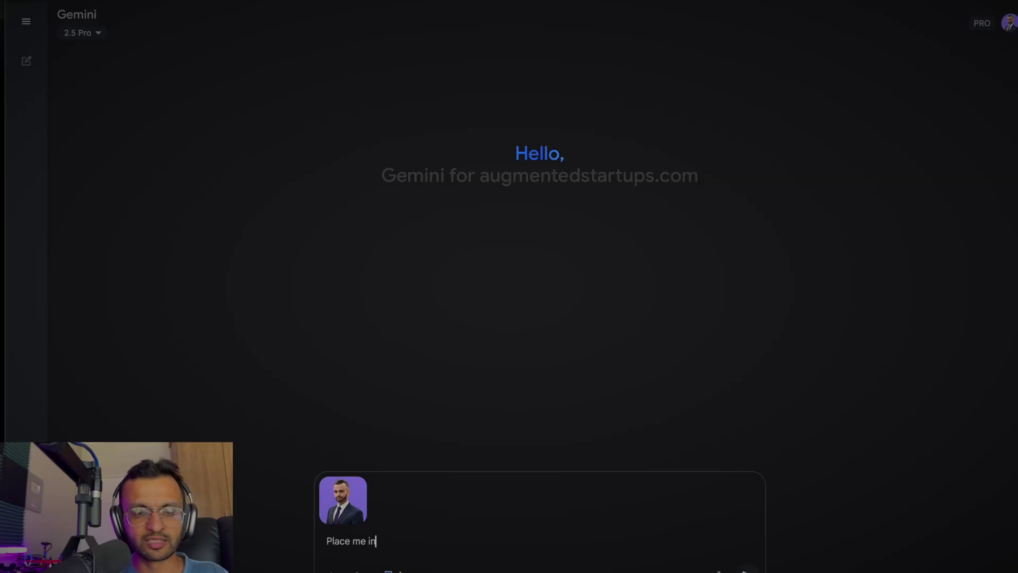
text( a youtube studio with glow)
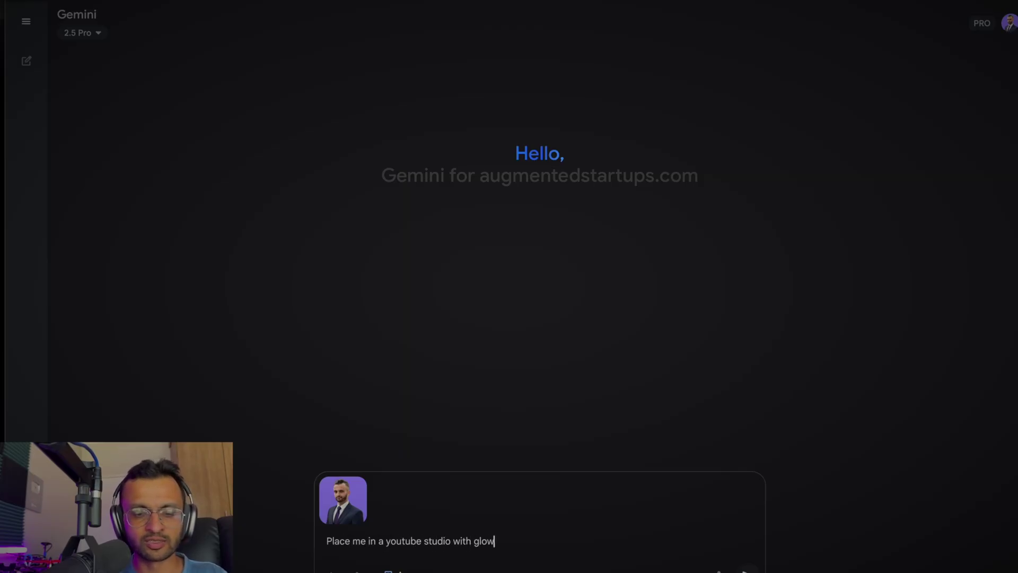
text(ing purple led strip)
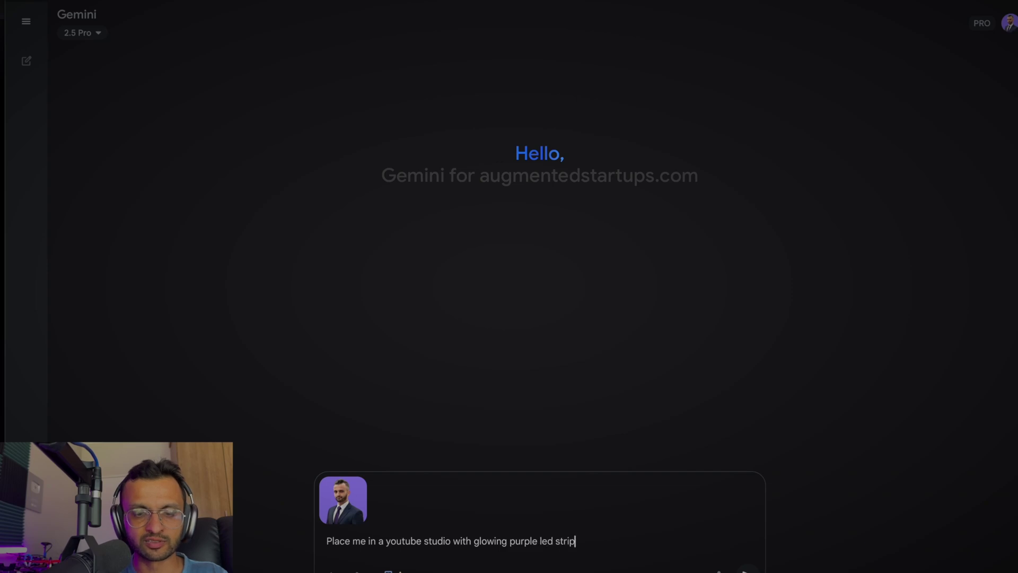
text(s in the backg)
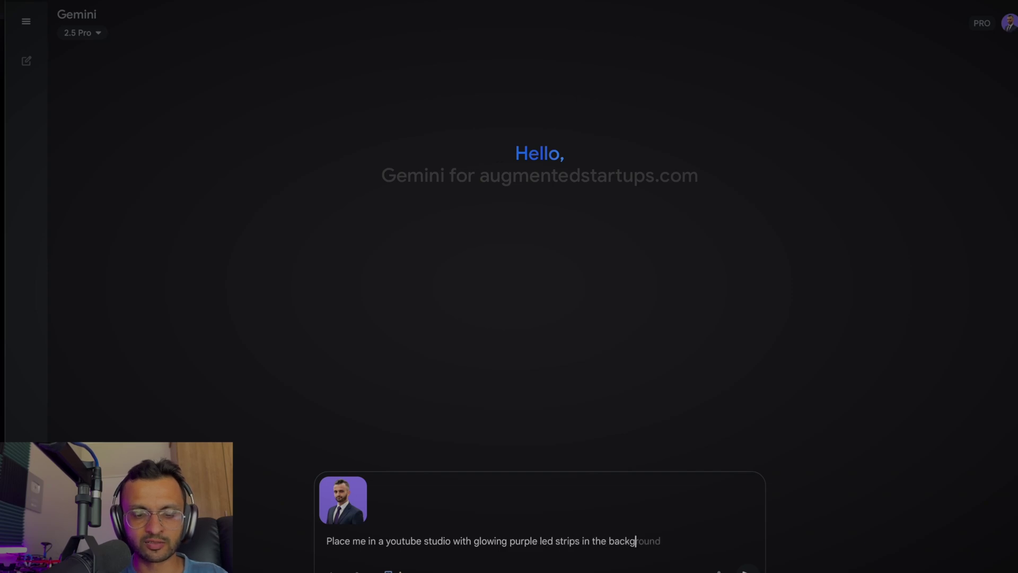
text(round. It must minimal)
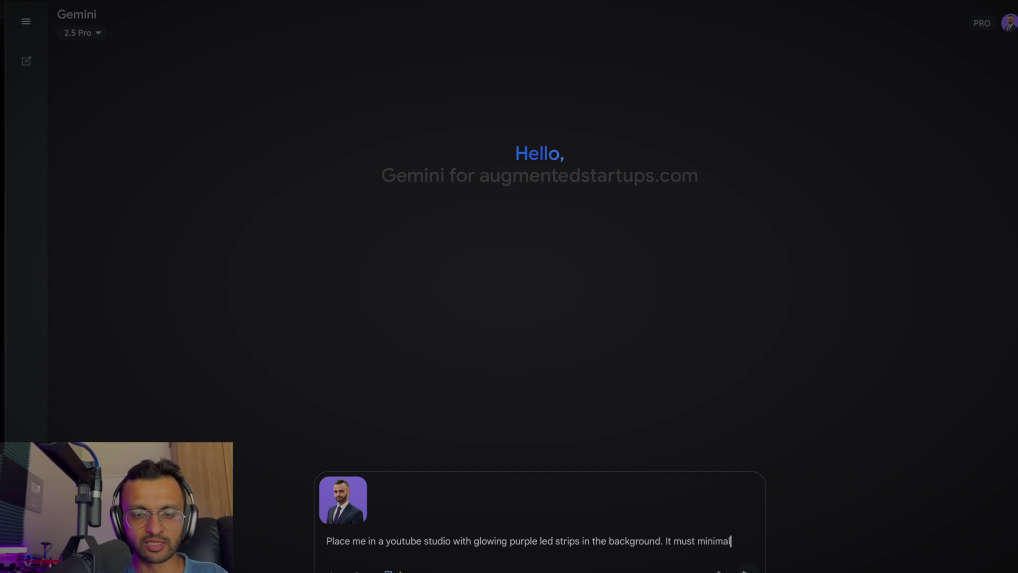
text(istic, as if I am an influencer talking to the camera.)
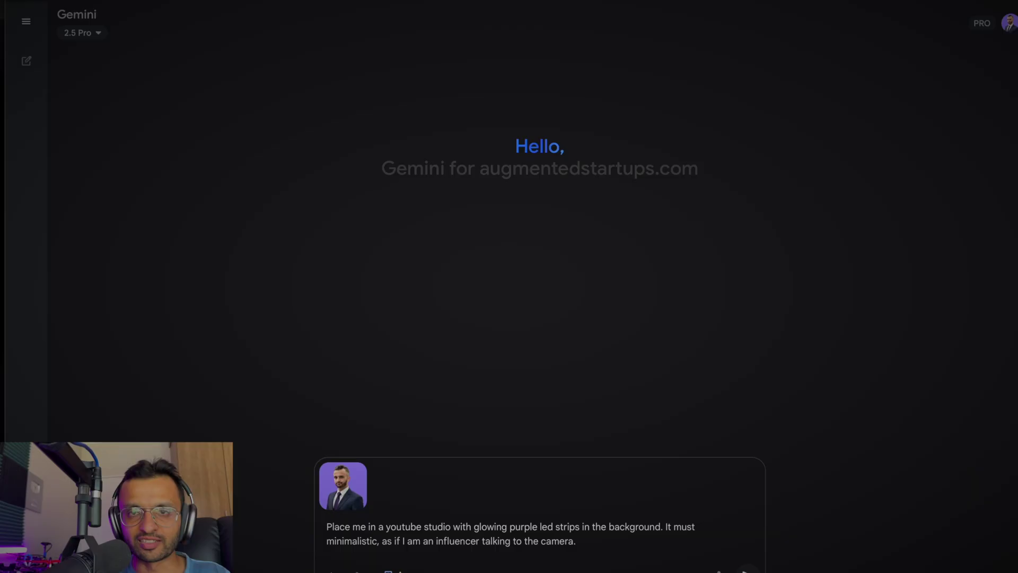
key(Return)
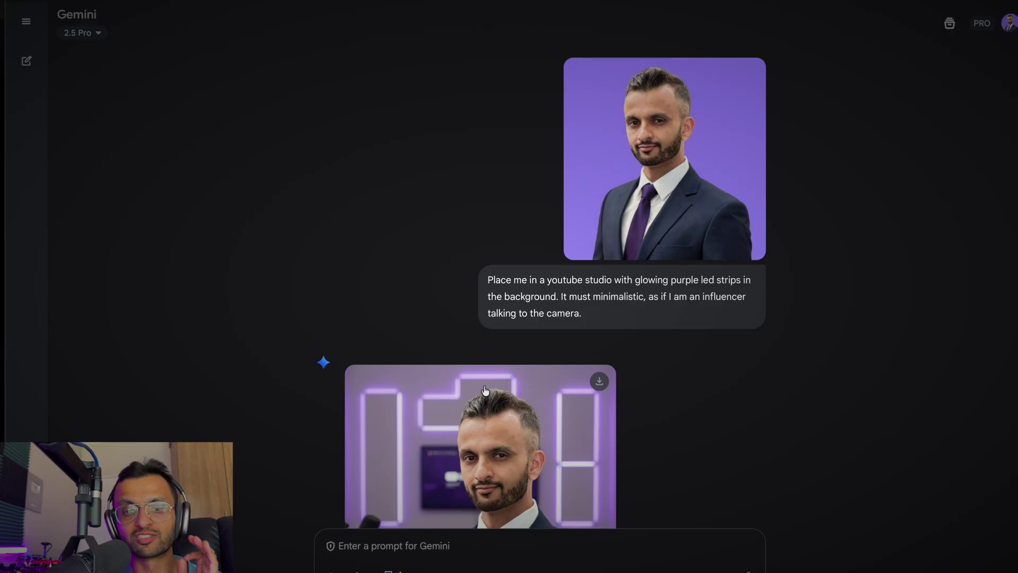
Review the generated portrait and request a front-view pose sitting at the table, as if talking.
scroll(485, 391, down, 3)
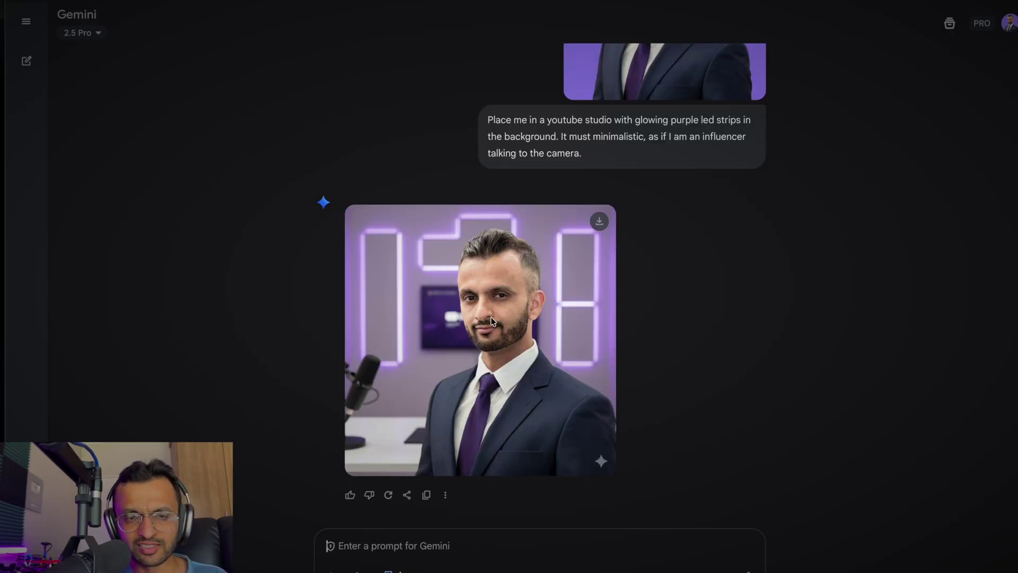
scroll(581, 189, up, 3)
scroll(493, 454, down, 3)
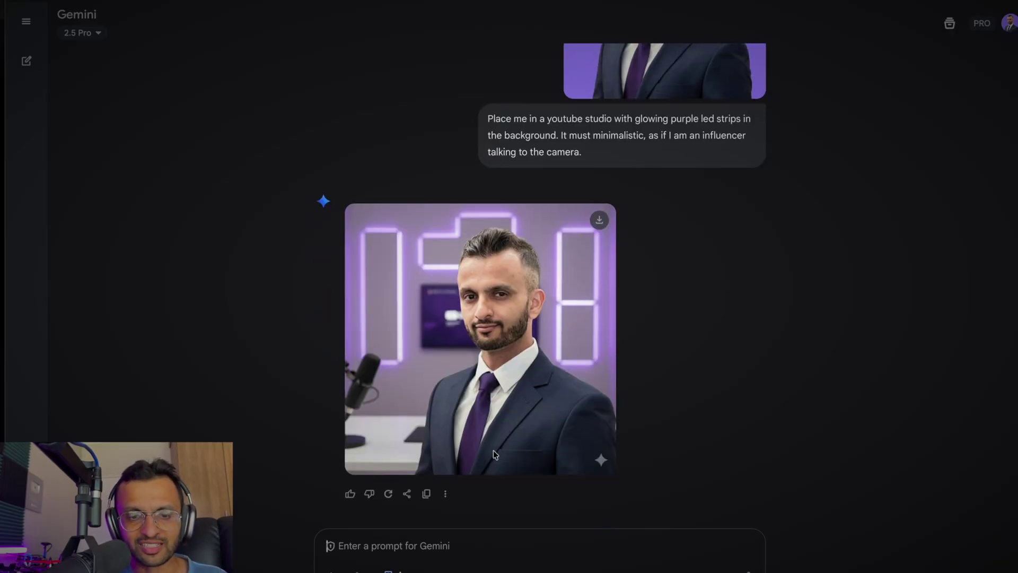
text(No i)
text( am stitting at the table front)
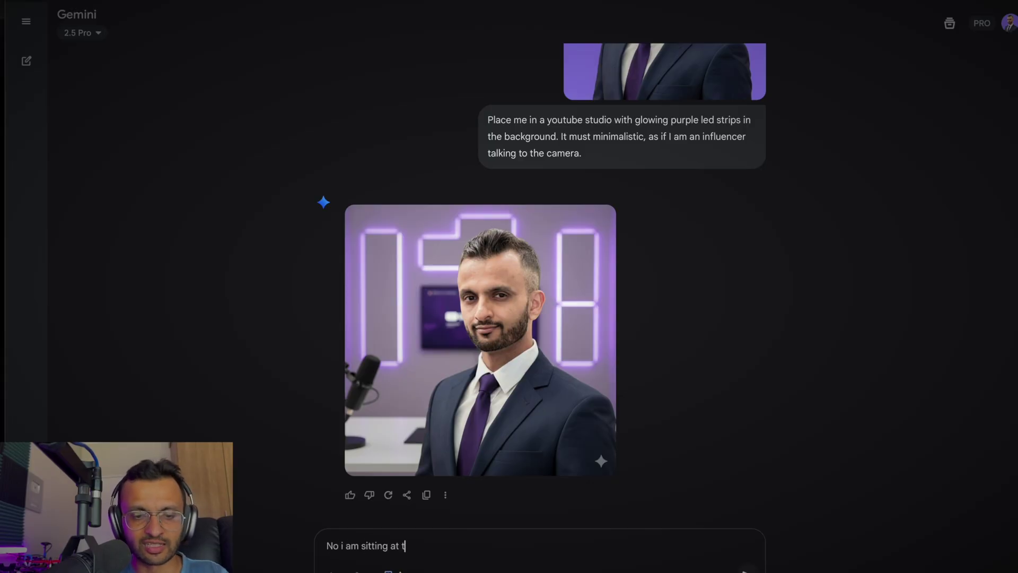
text( view as if i am talking.)
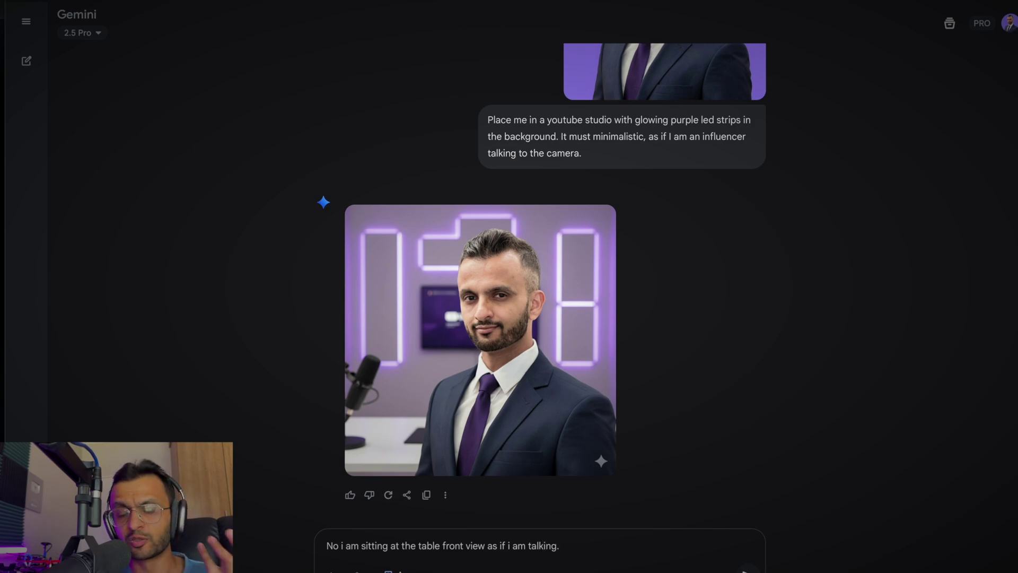
key(Return)
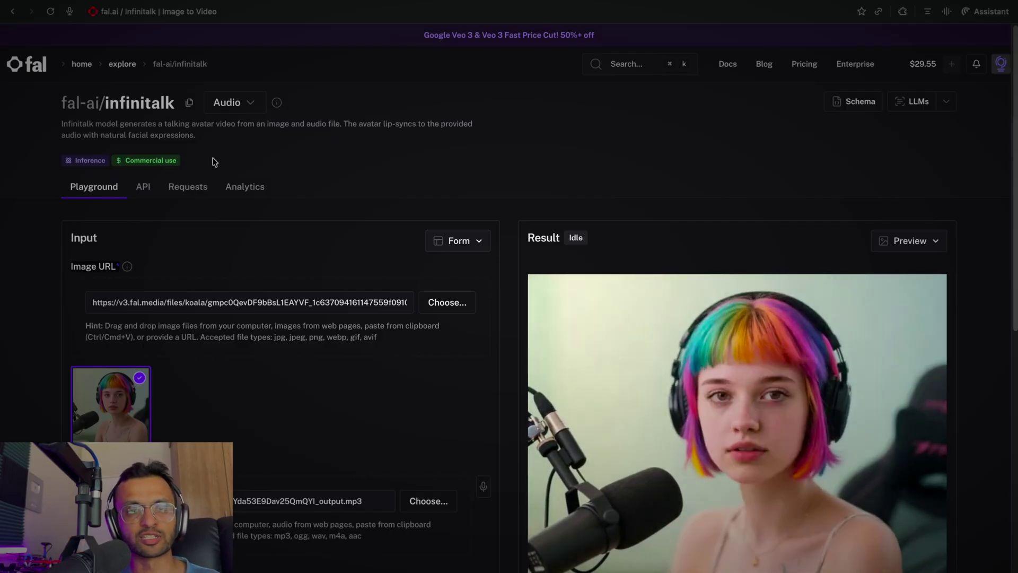
Load GoodOne.jpeg as the presenter image in the InfiniteTalk playground and clear the old prompt text.
click(236, 102)
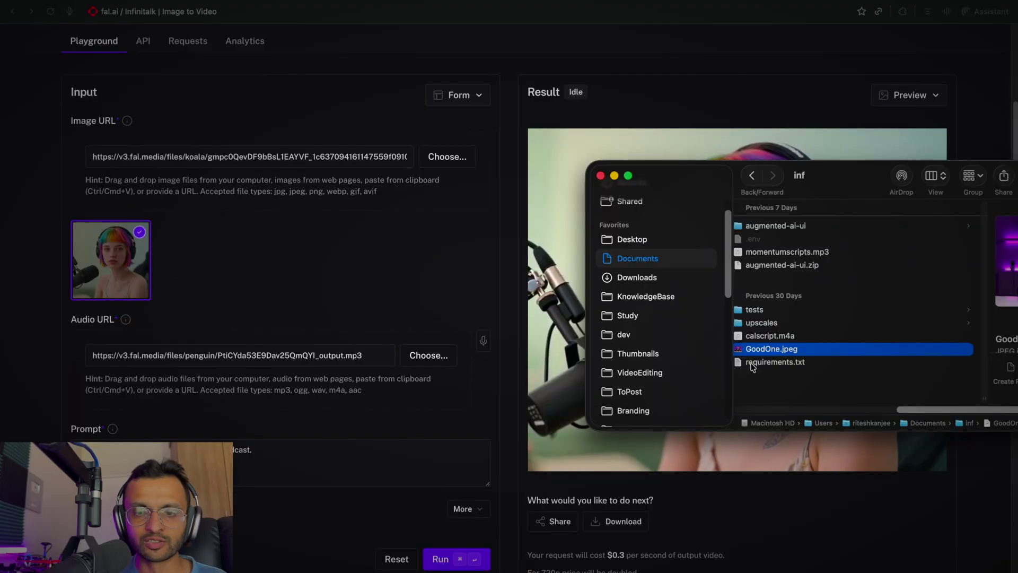
drag(753, 349, 245, 156)
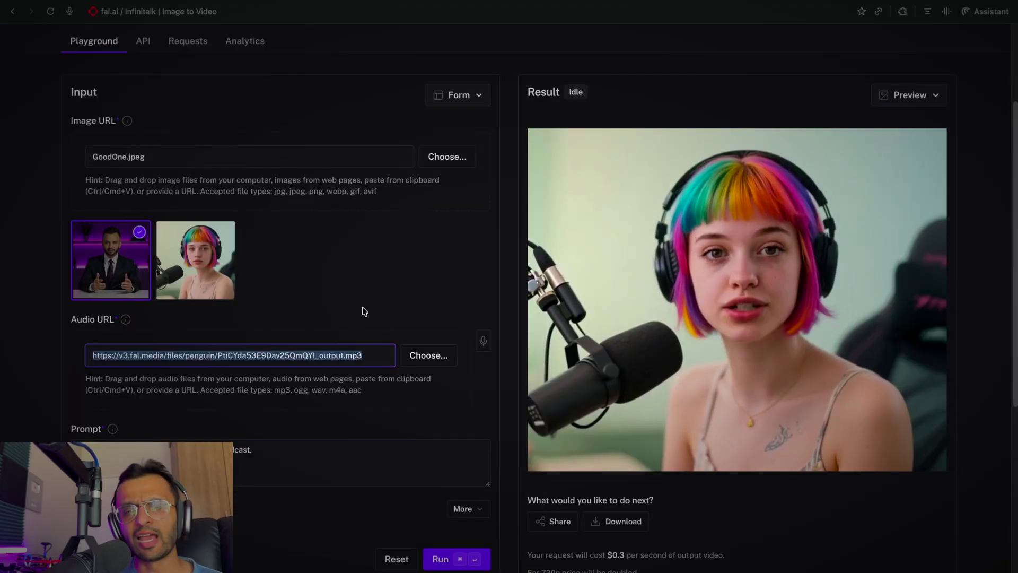
drag(255, 461, 45, 440)
key(BackSpace)
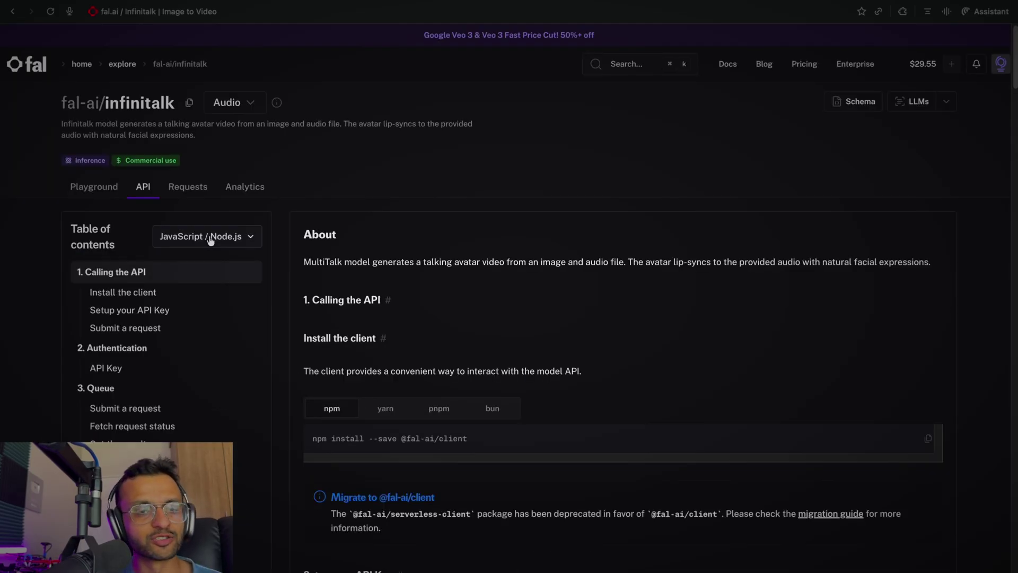
click(210, 237)
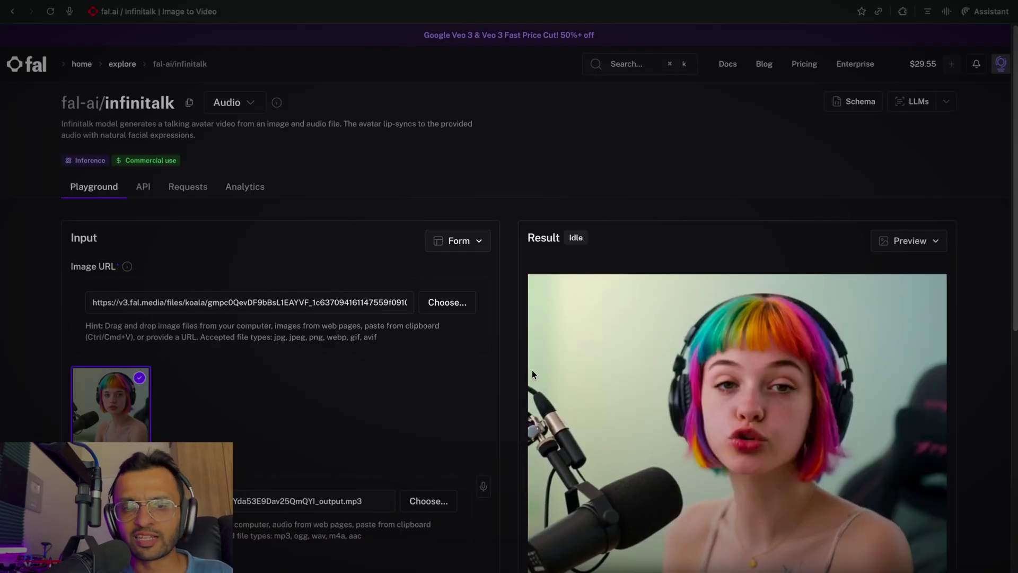
scroll(533, 374, down, 7)
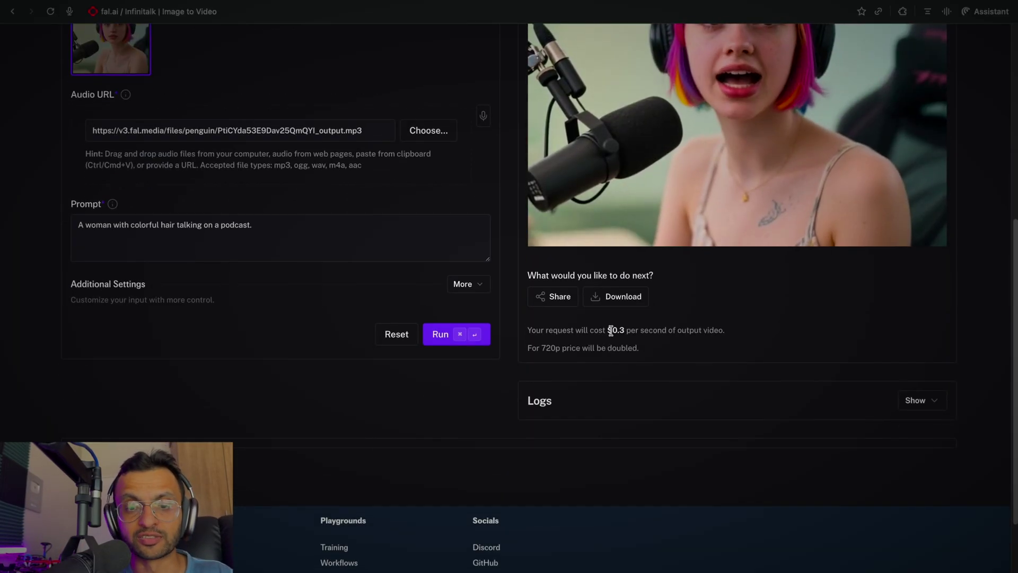
Highlight the InfiniteTalk price of $0.3 per second of output, doubled for 720p.
drag(608, 330, 623, 331)
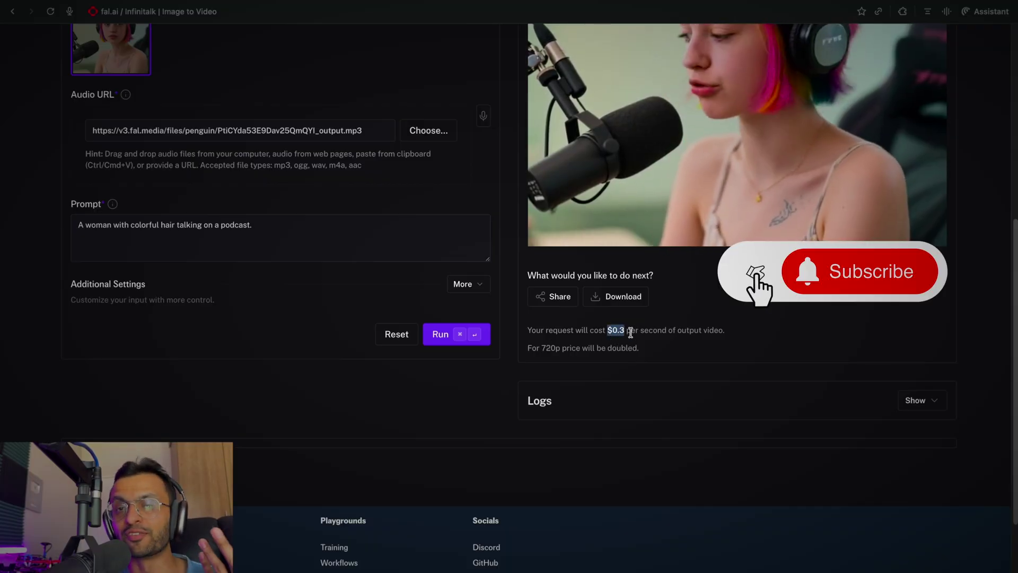
click(548, 350)
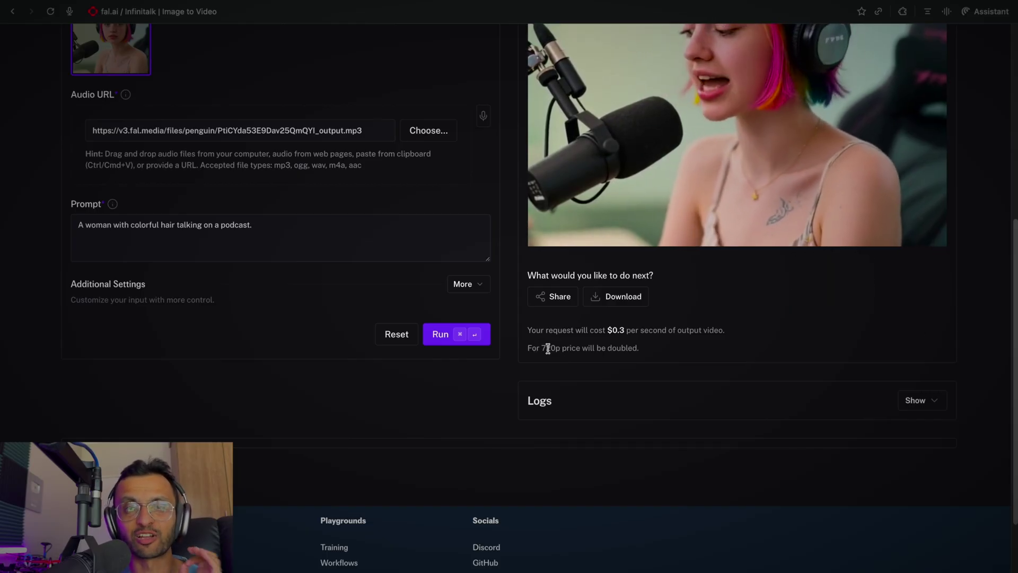
Calculate 0.6*60 = 36 in Raycast, then load GoodOne.jpeg as the Augmented AI input image.
key(alt+space)
text(0.6*60)
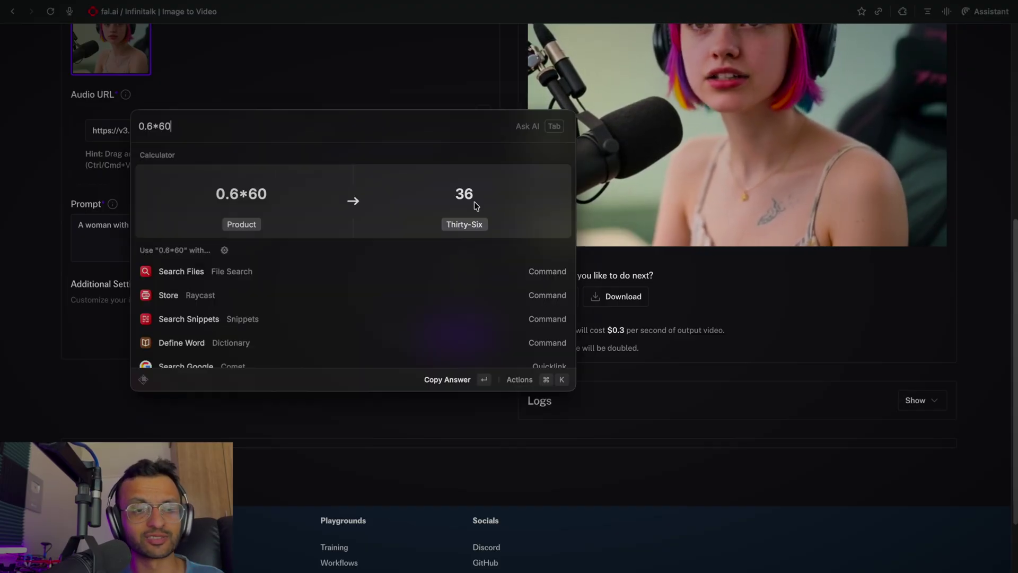
click(667, 407)
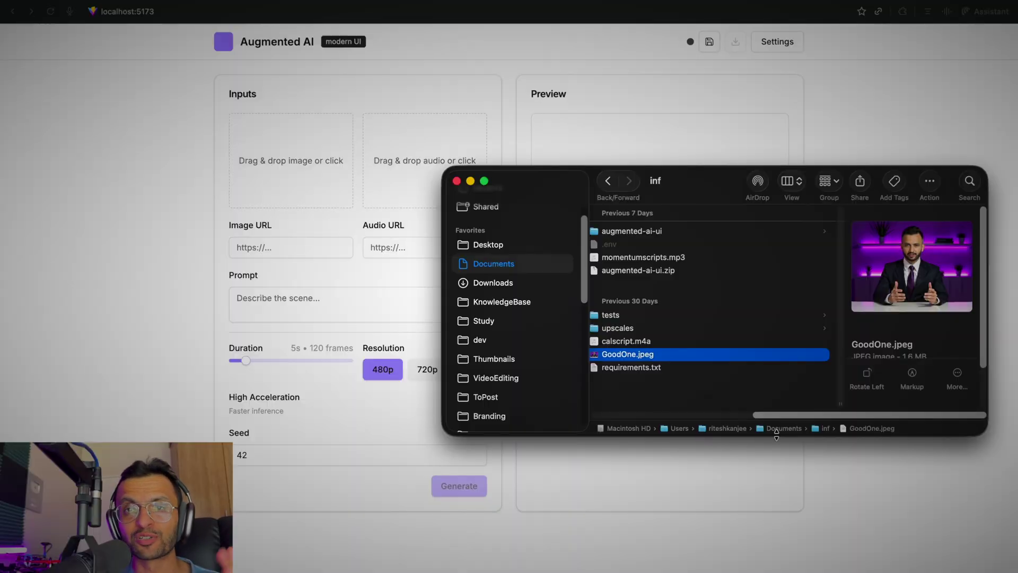
drag(657, 353, 310, 170)
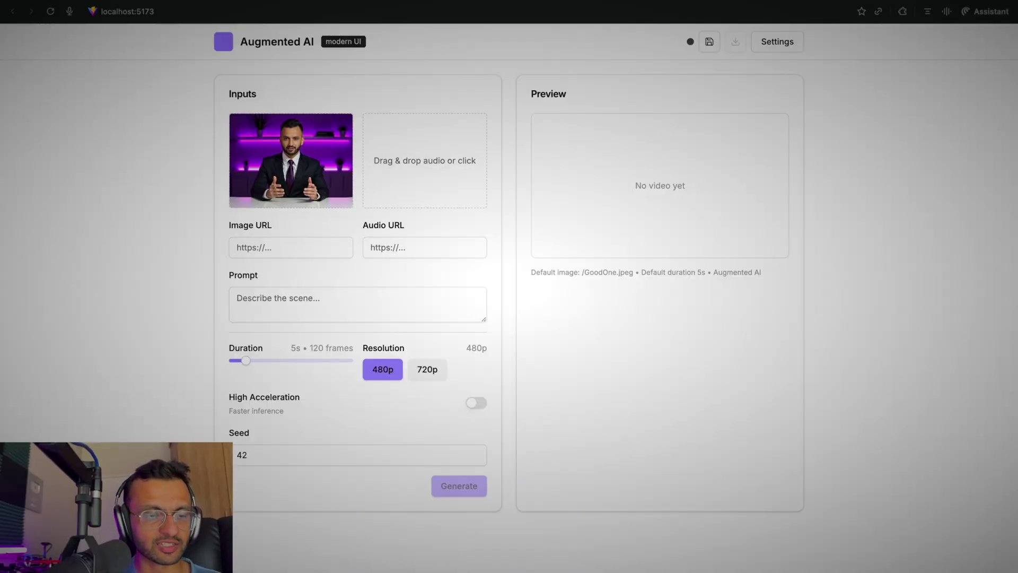
Add momentum_5sec_benchmark.py from the tests folder as the audio input.
key(super+Tab)
double_click(610, 314)
drag(660, 283, 451, 141)
Enter the prompt 'I am talking like an influencer.' and set the duration to 30s.
click(277, 308)
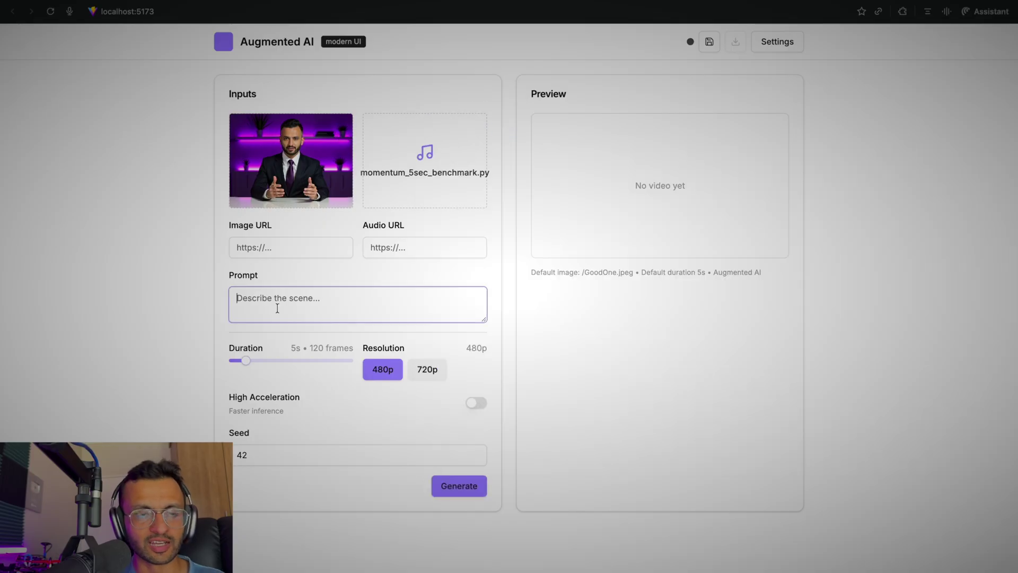
text(I am talk)
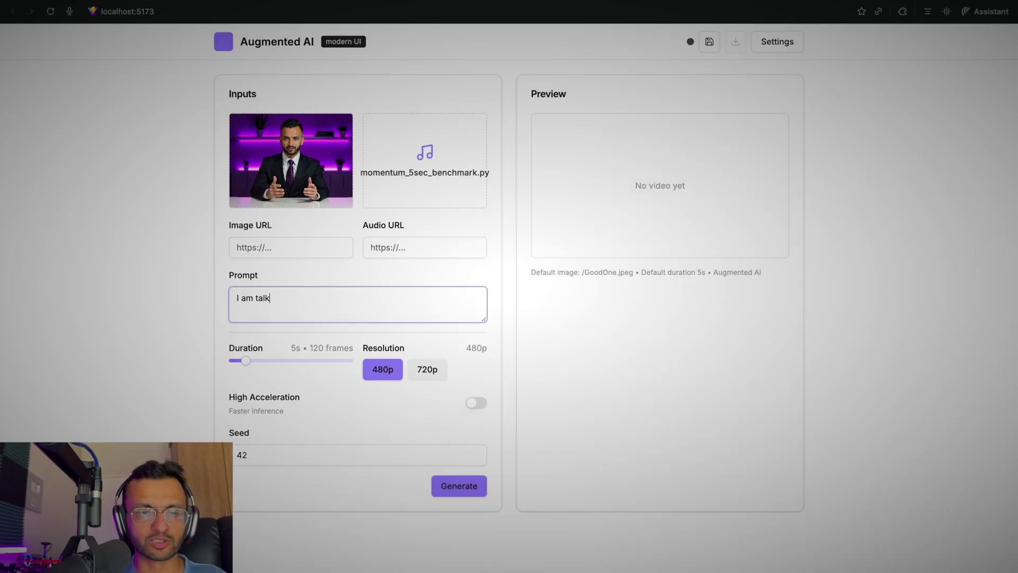
text(ing like an influencer.)
mouse_move(246, 361)
mouse_down()
mouse_move(325, 364)
mouse_move(253, 366)
mouse_up()
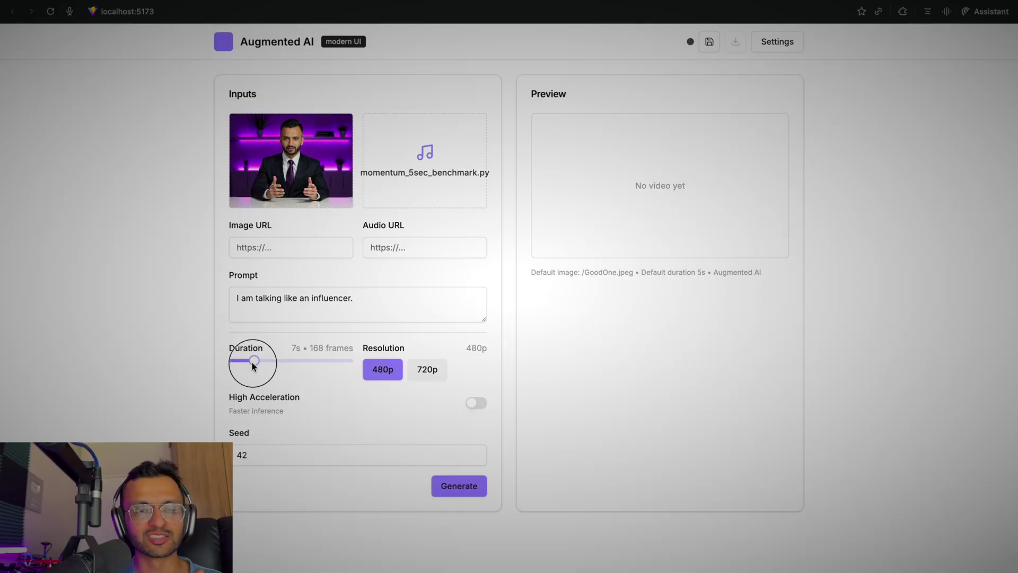
drag(253, 364, 373, 369)
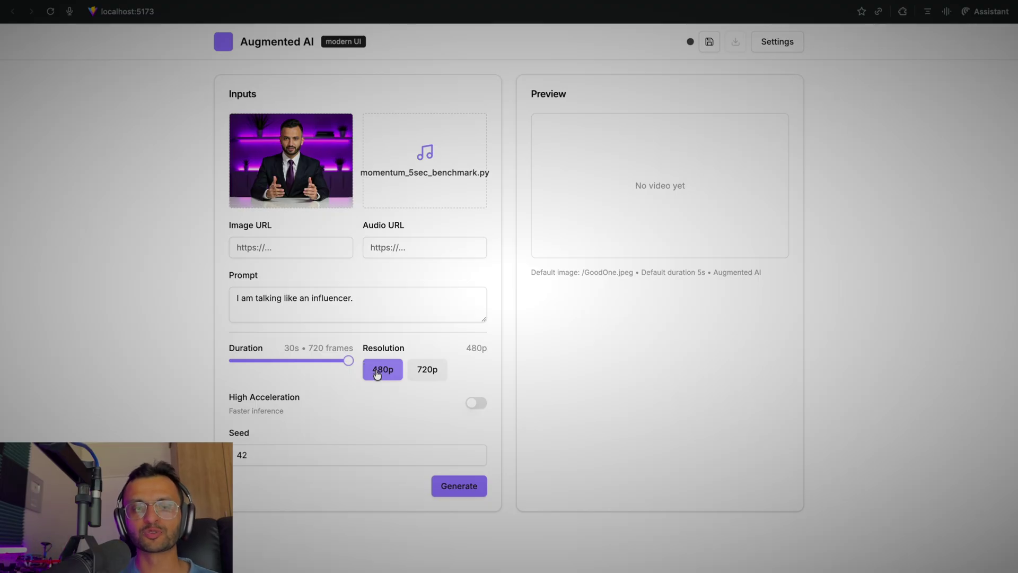
Set the resolution to 720p, enable High Acceleration, and open Settings to view the FAL AI API key.
click(428, 372)
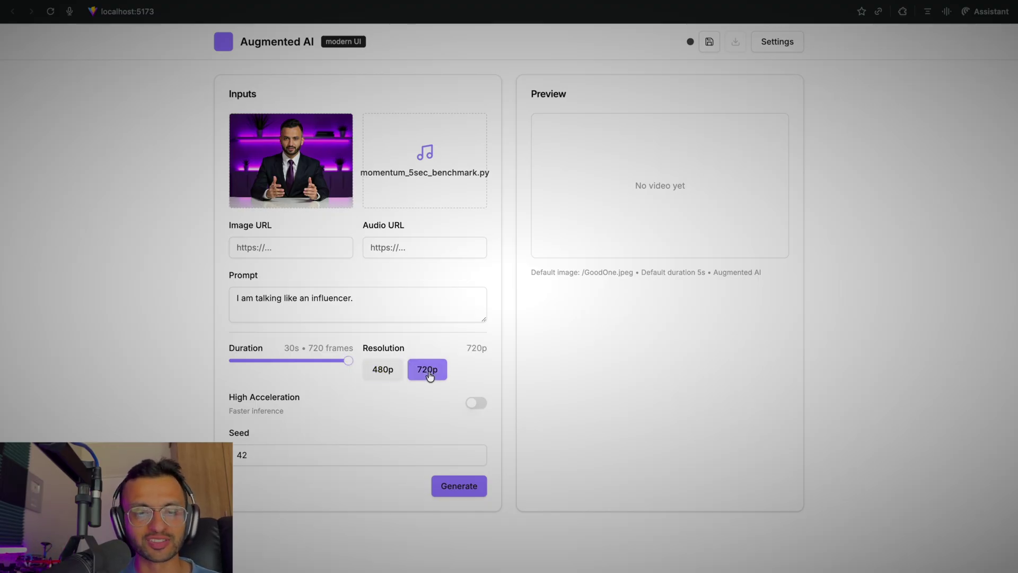
click(477, 405)
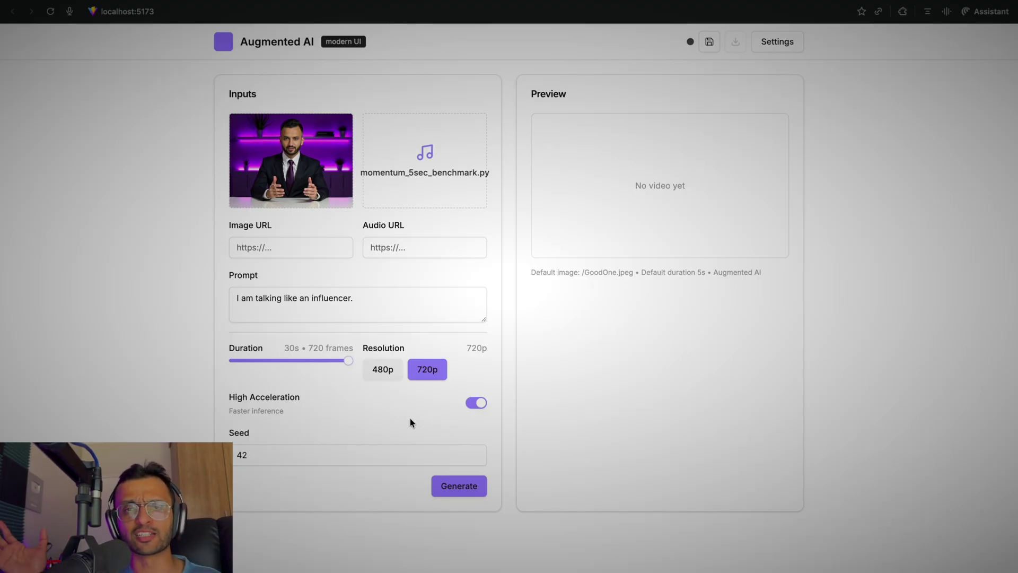
click(708, 47)
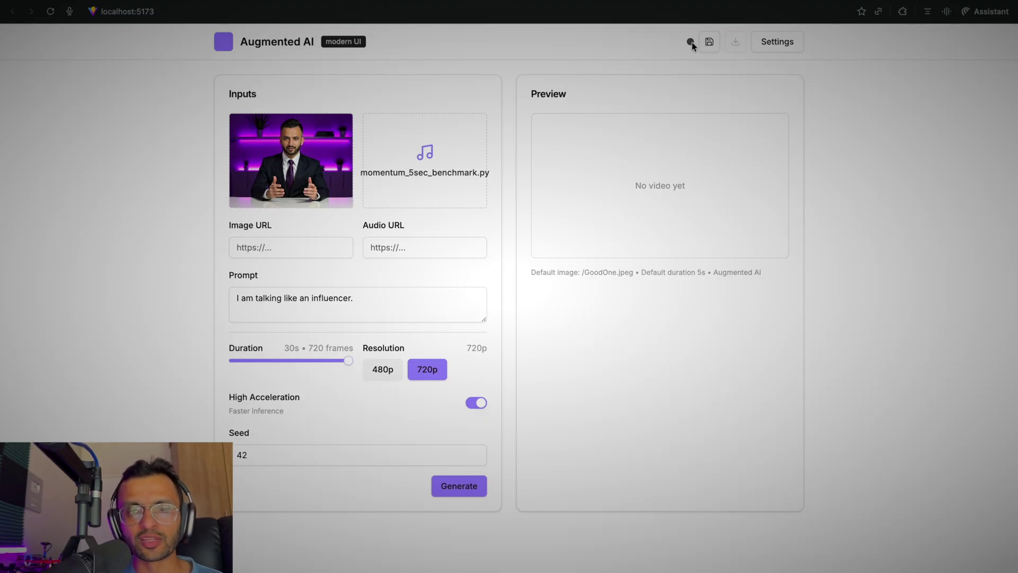
click(775, 42)
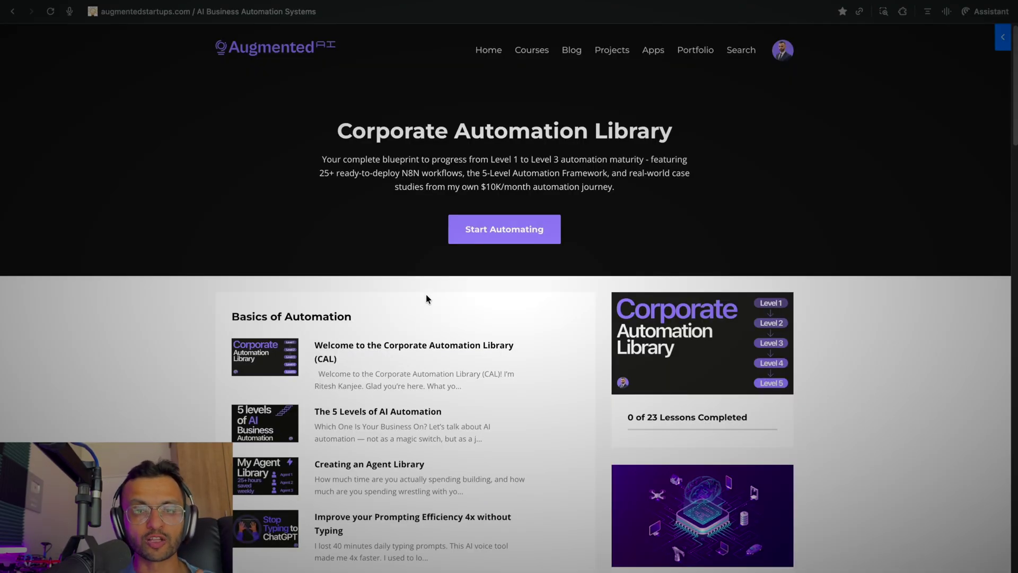
Open the 'How I cloned myself as a presenter' lesson from the Content Creation module.
scroll(427, 298, down, 1)
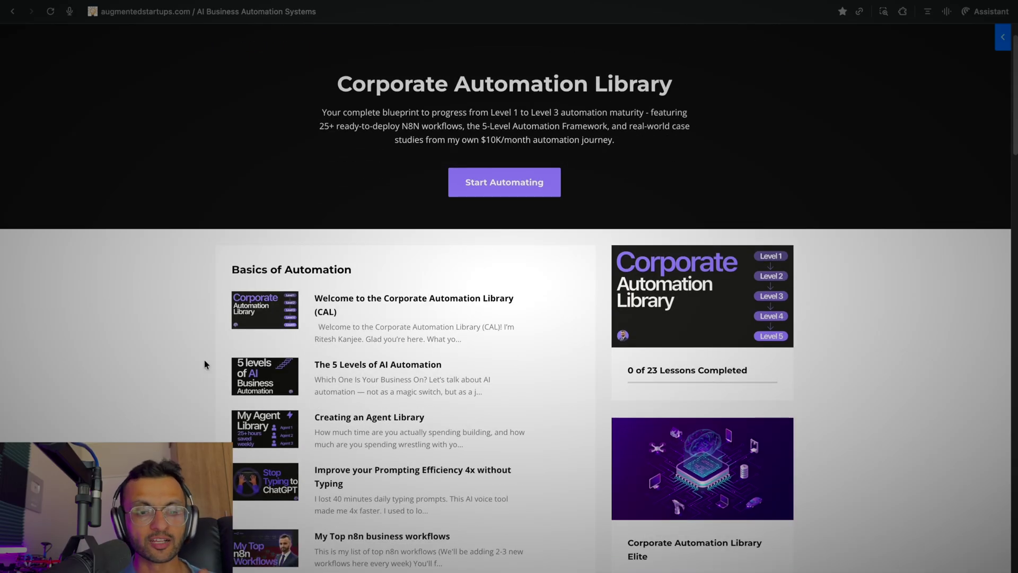
scroll(435, 389, down, 3)
scroll(435, 389, up, 3)
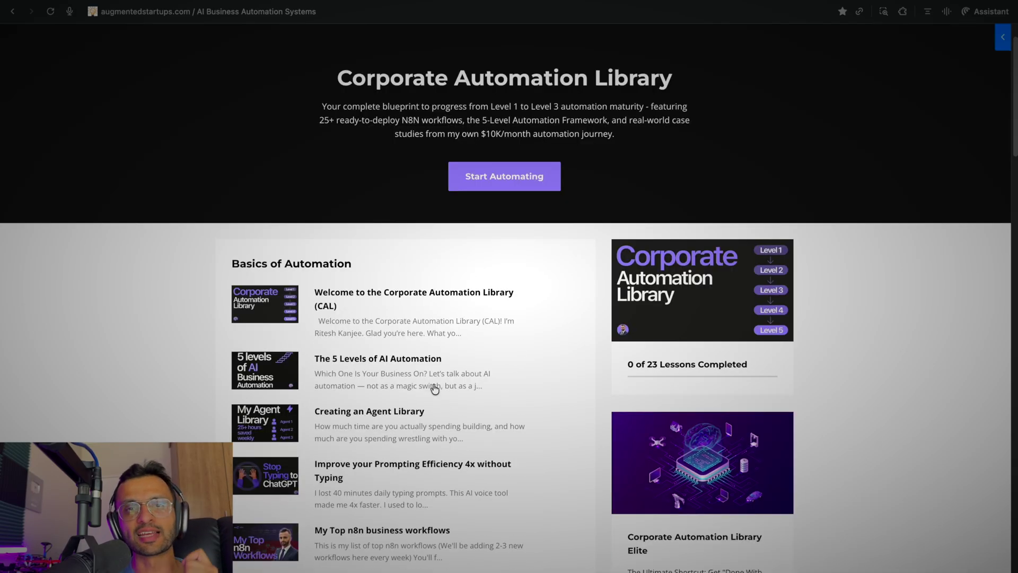
scroll(435, 389, down, 5)
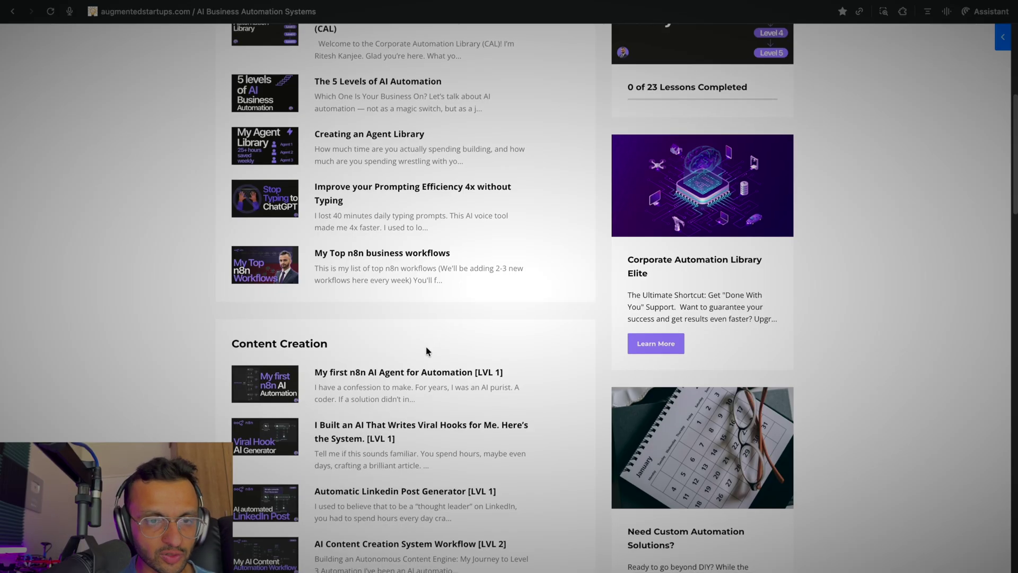
scroll(419, 403, down, 4)
click(401, 398)
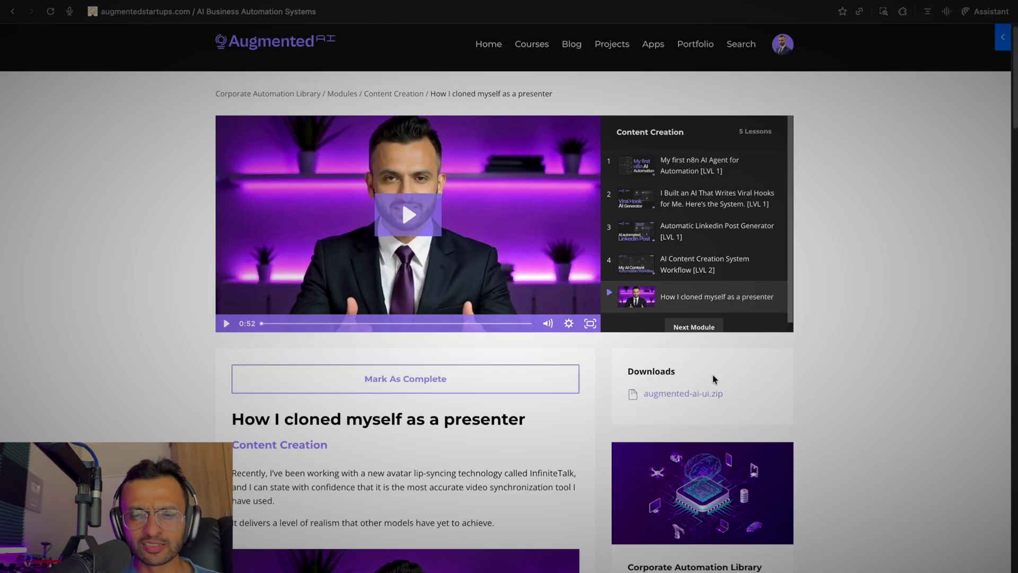